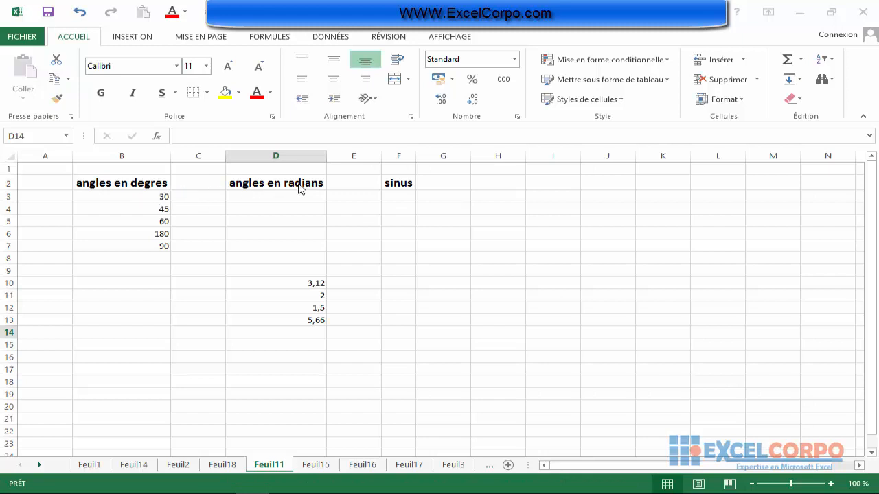
Convert the degree angle in B3 to radians in D3 with =RADIANS(B3), and fill the formula down to D7.
left_click(259, 198)
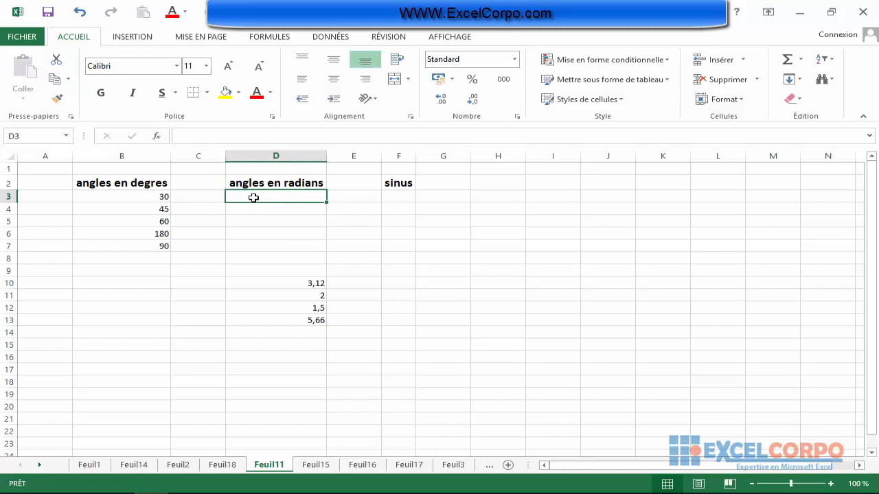
type("=")
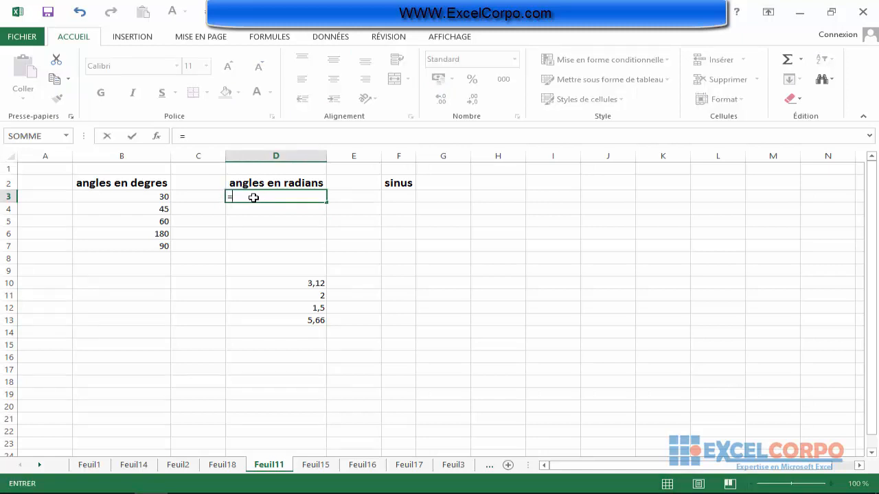
type("ra")
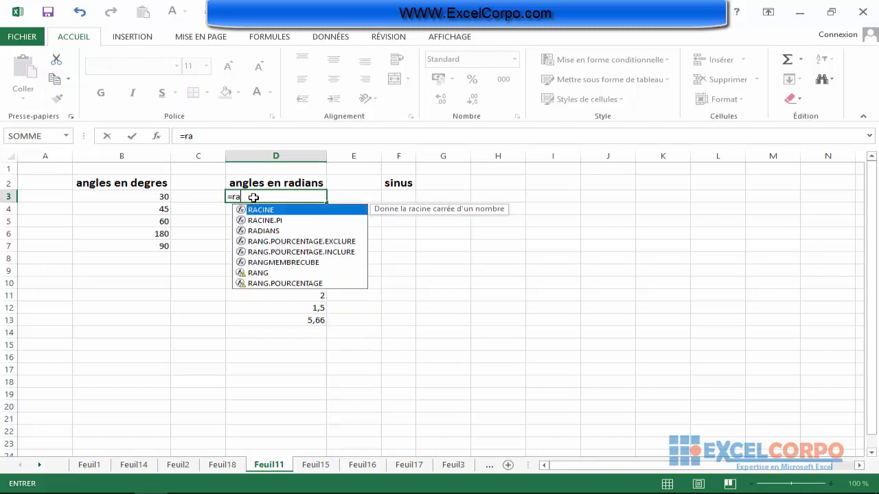
double_click(273, 230)
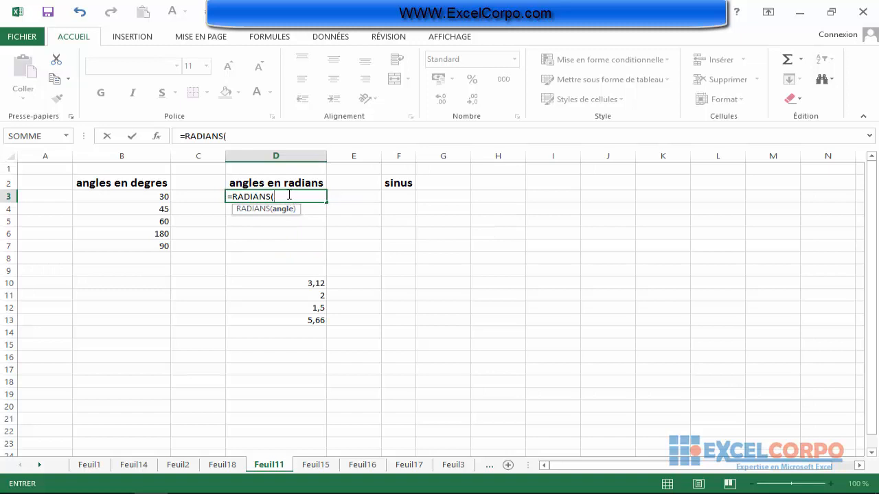
left_click(160, 198)
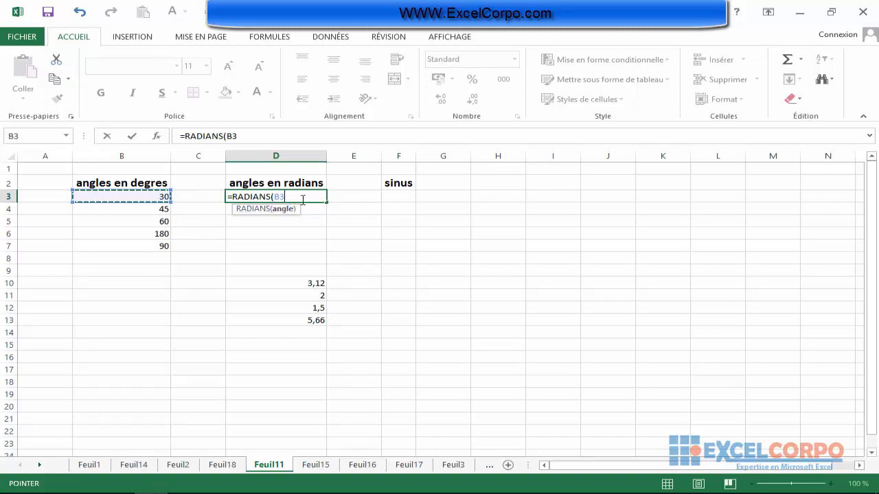
key("Return")
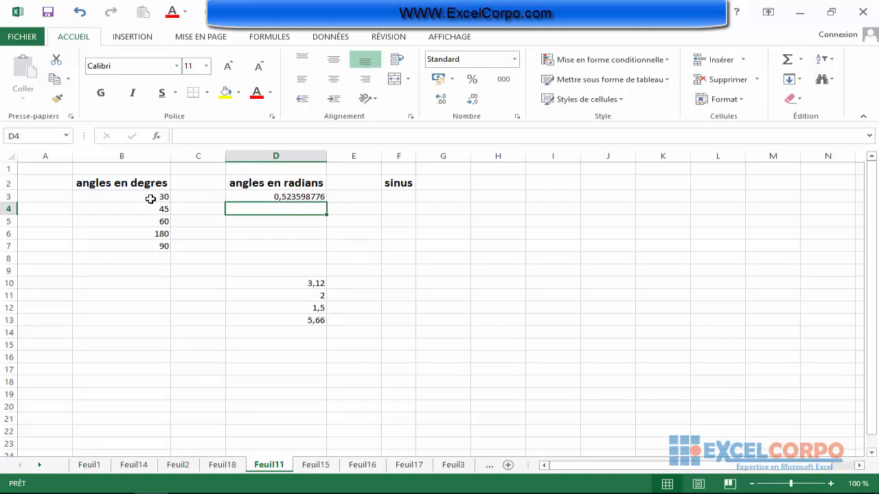
left_click(302, 196)
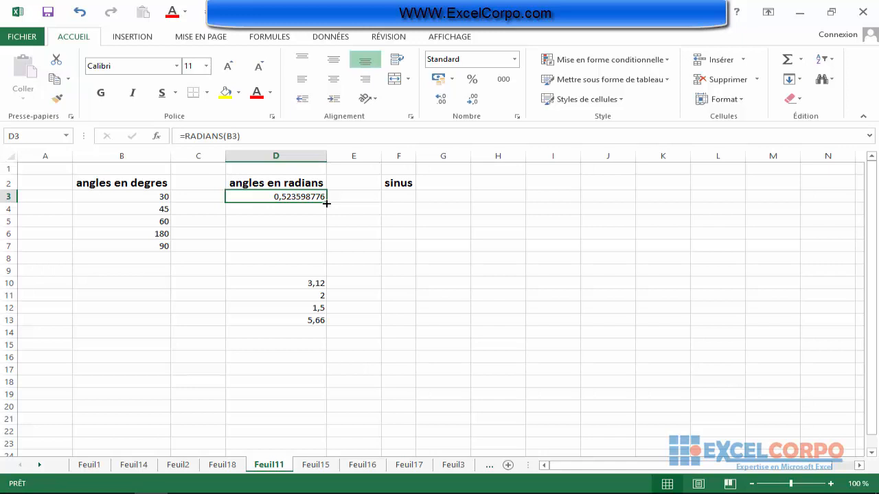
left_click_drag(328, 203, 328, 247)
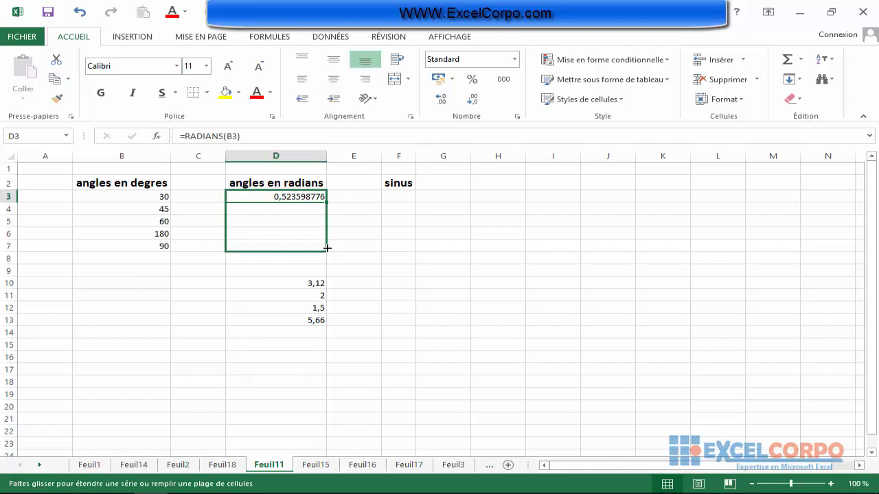
left_click_drag(328, 248, 327, 250)
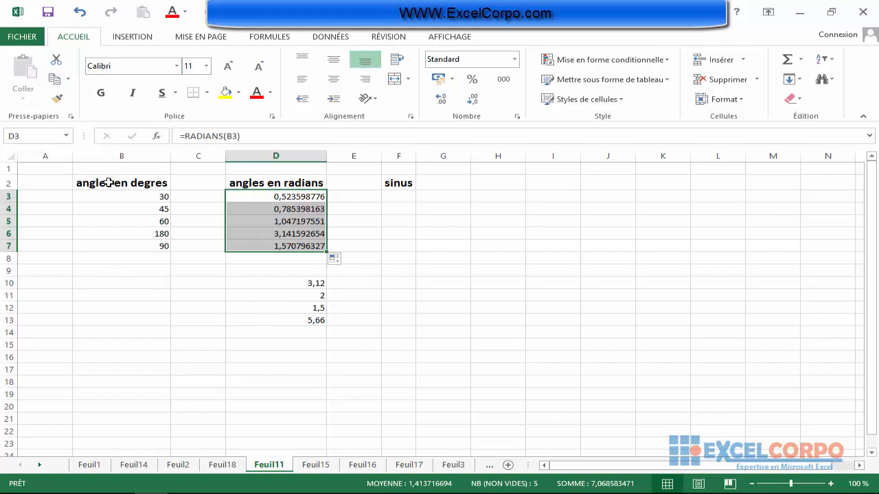
Convert the radian value in D10 to degrees in B10 with =DEGRES(D10), and fill the formula down to B13.
left_click(148, 286)
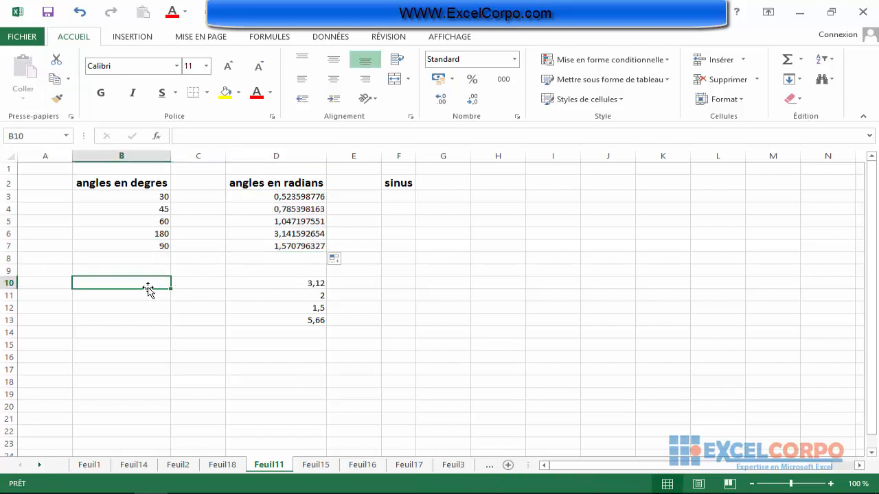
type("=")
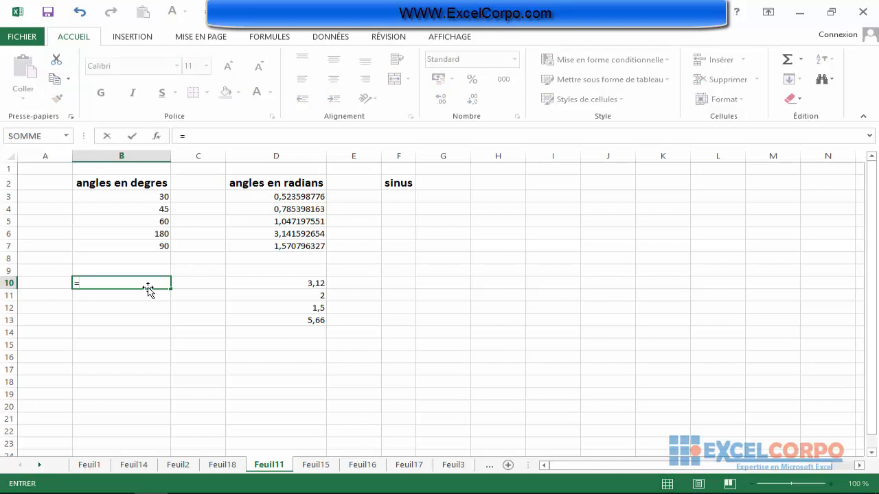
type("degr")
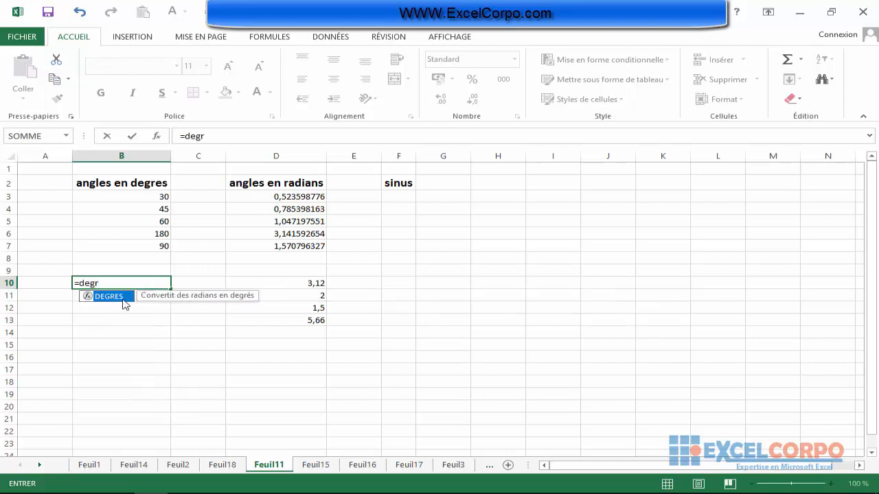
double_click(110, 296)
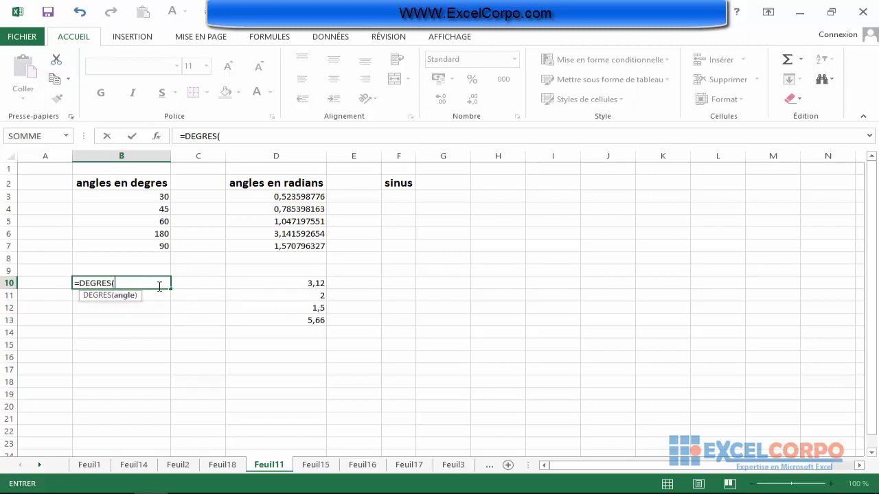
left_click(315, 283)
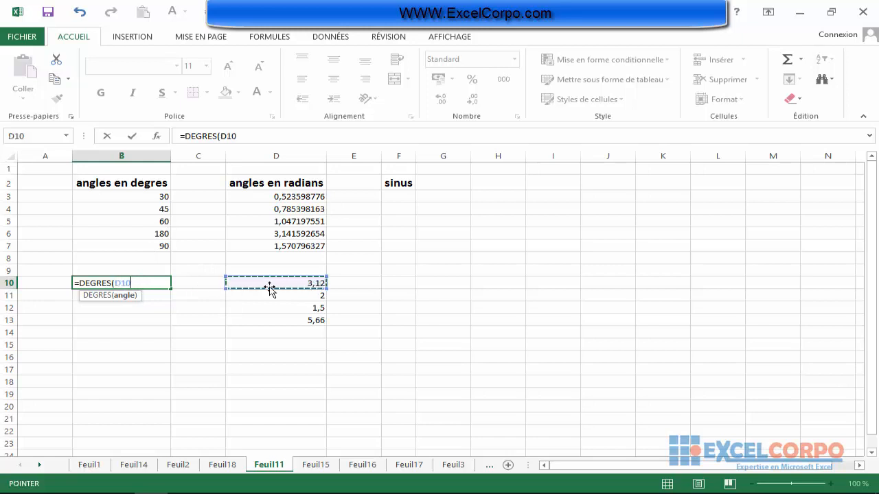
key("Return")
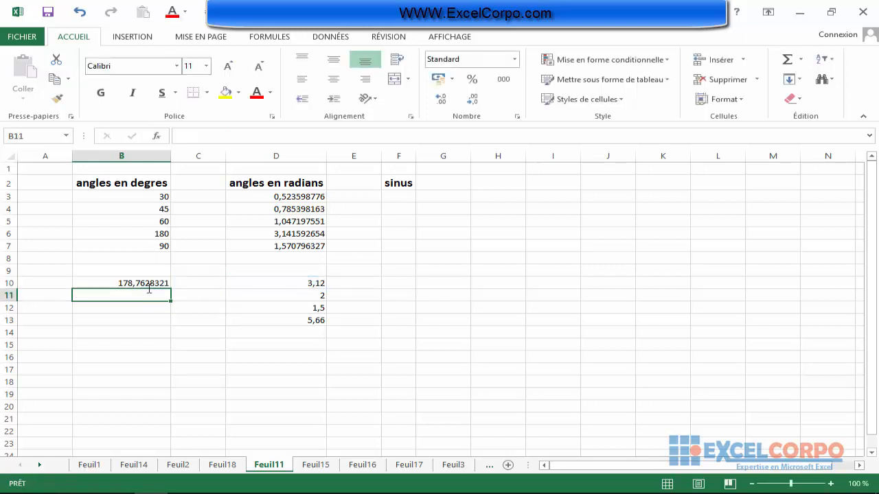
left_click(149, 284)
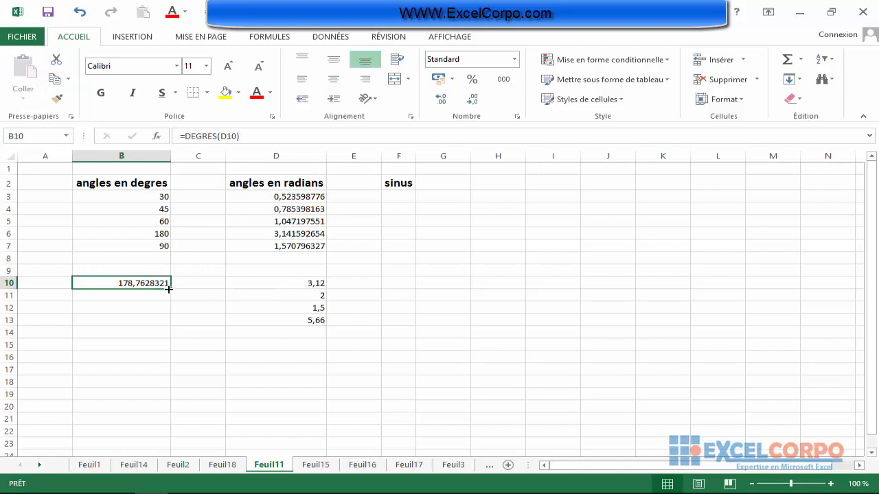
left_click_drag(169, 289, 169, 326)
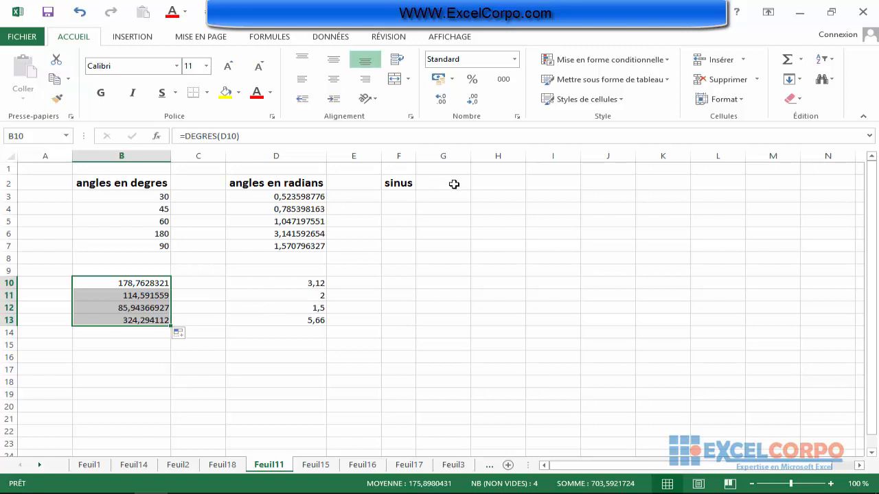
Enter the column heading "cosinus" in cell H2.
left_click(483, 185)
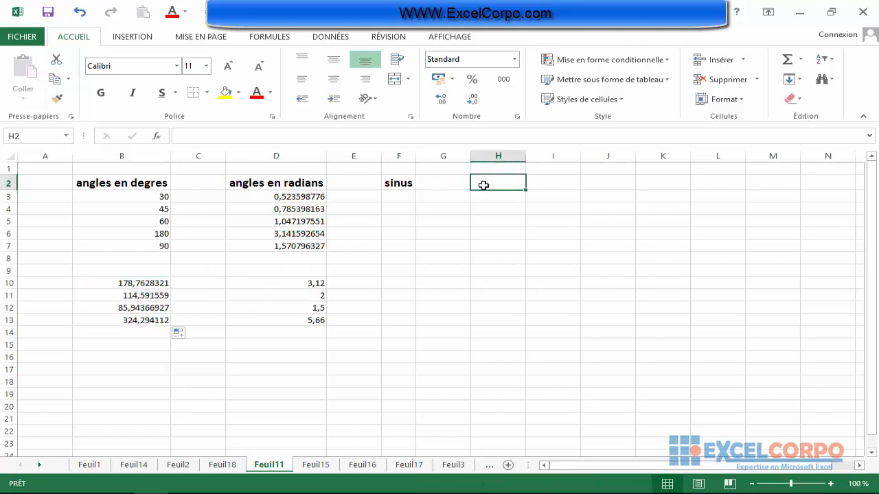
type("cosinus")
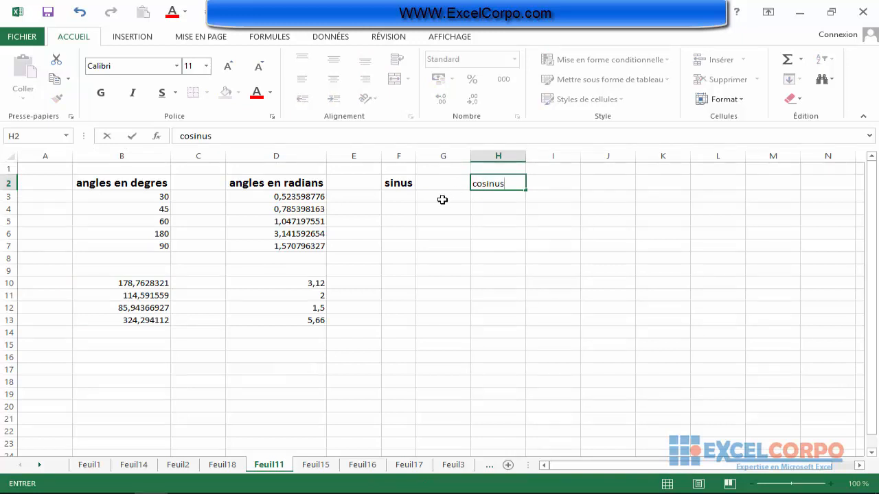
Calculate the sine of B3 in F3 with =SIN(B3), and fill the formula down to F7.
left_click(396, 199)
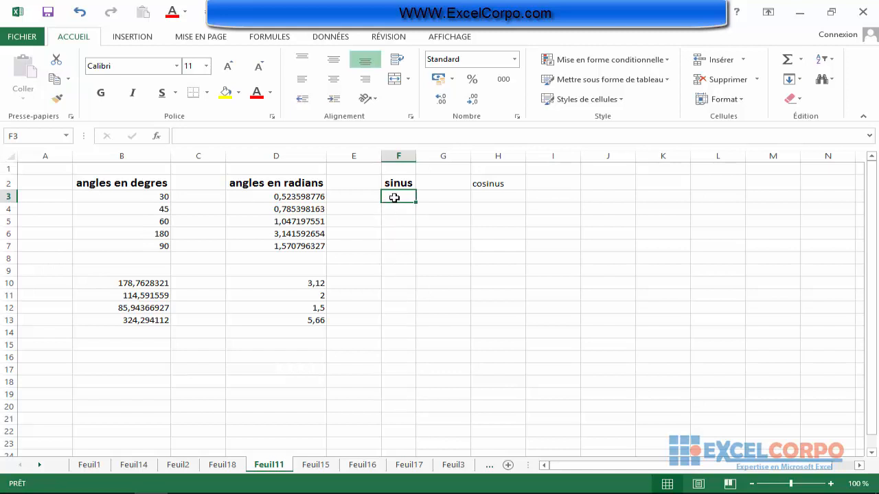
type("=")
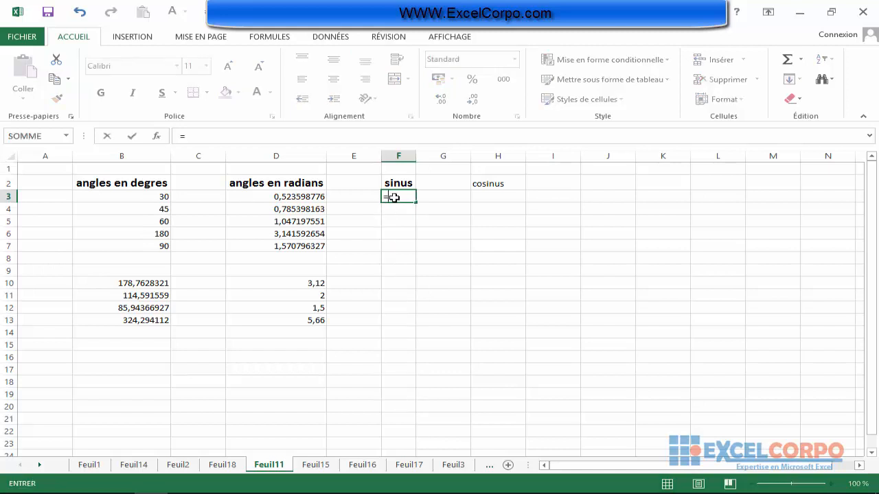
type("sin")
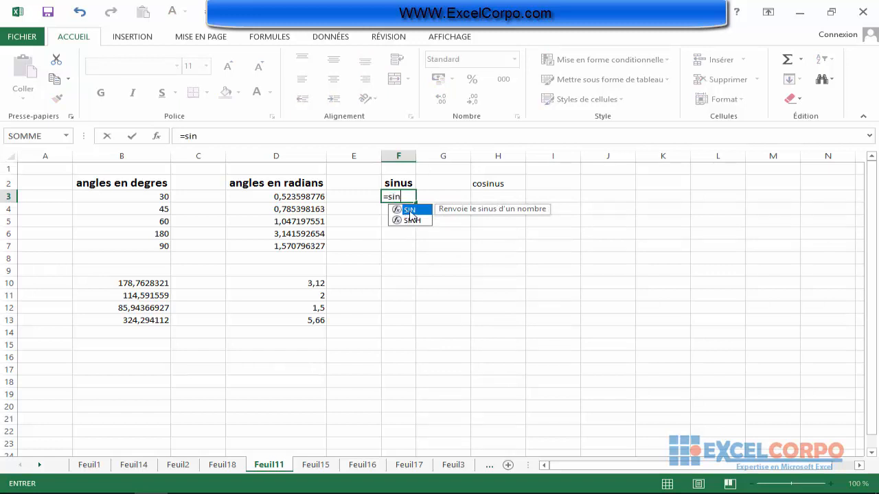
double_click(409, 210)
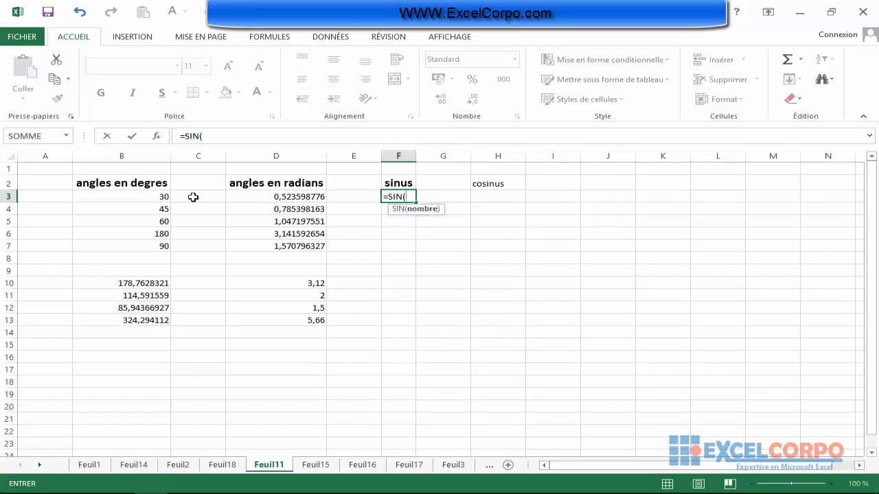
left_click(160, 197)
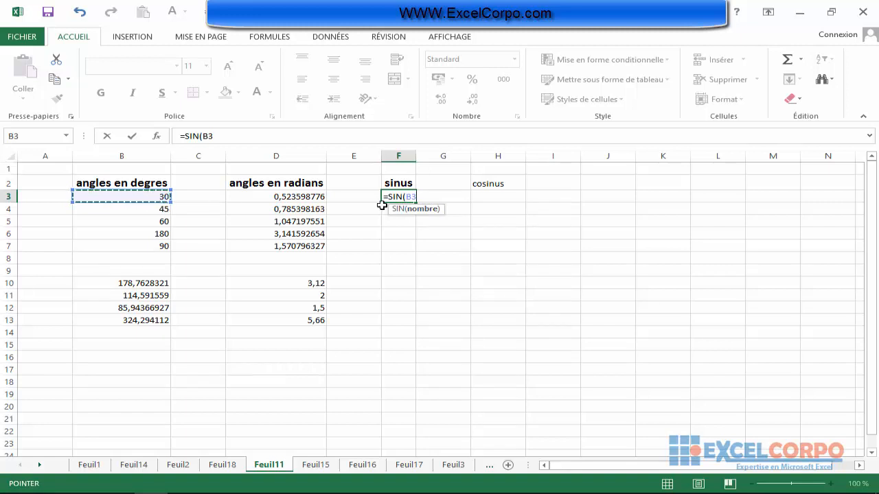
key("Return")
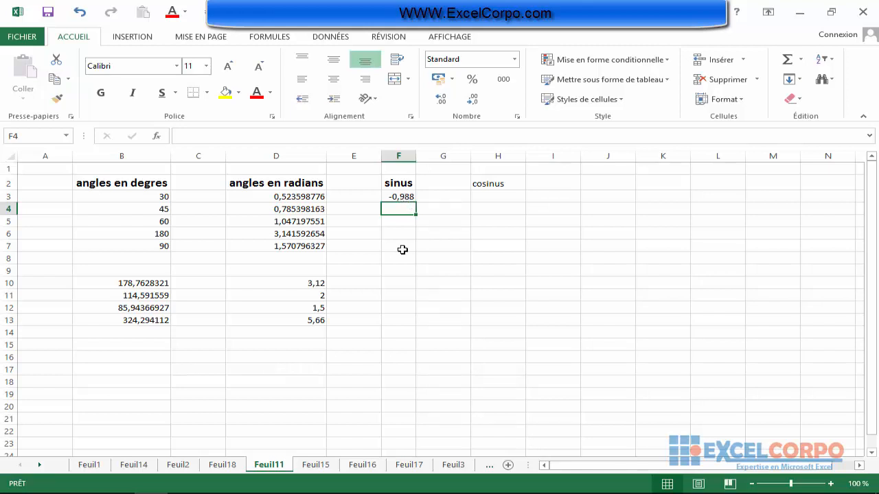
left_click(400, 197)
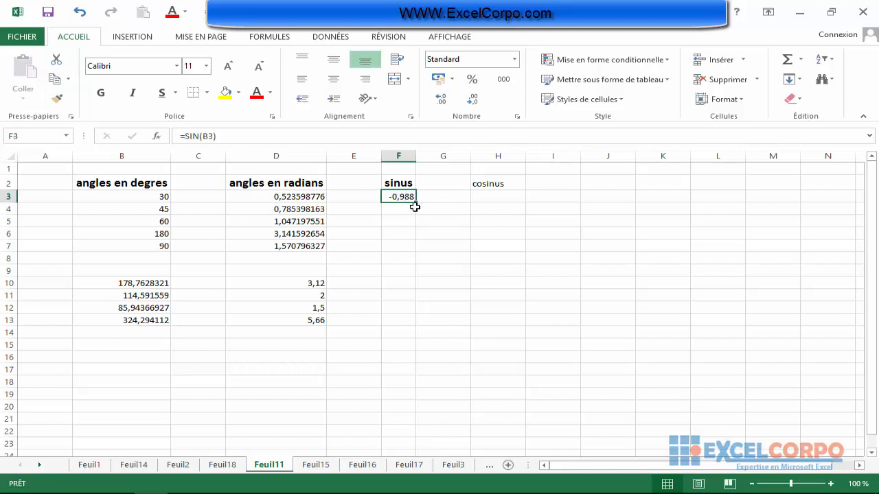
left_click_drag(416, 203, 416, 251)
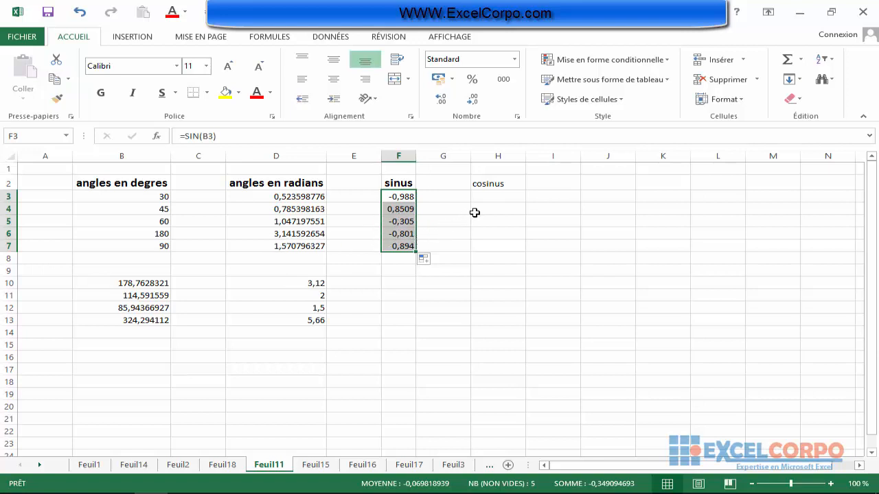
Calculate the cosine of B3 in H3 with =COS(B3), and fill the formula down to H7.
left_click(491, 199)
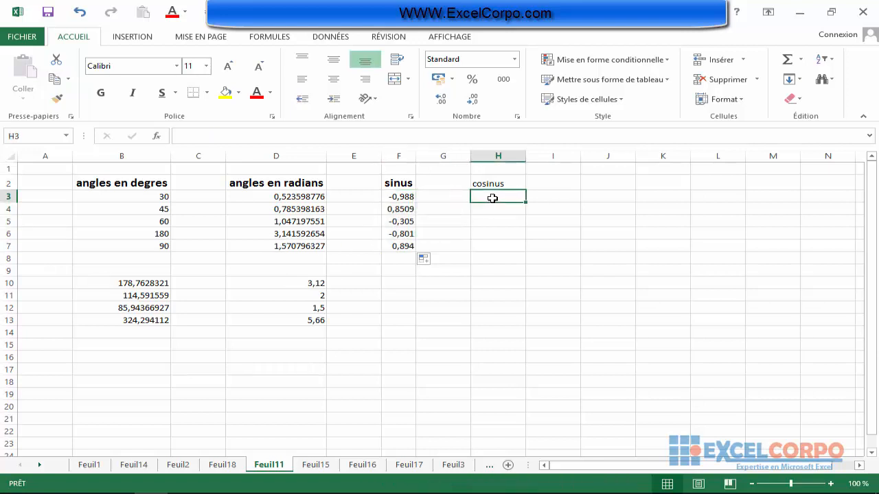
type("=c")
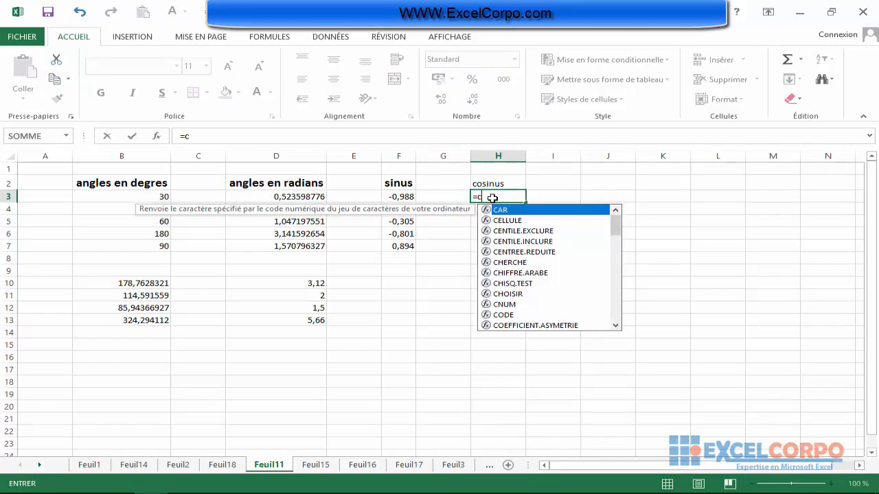
type("os")
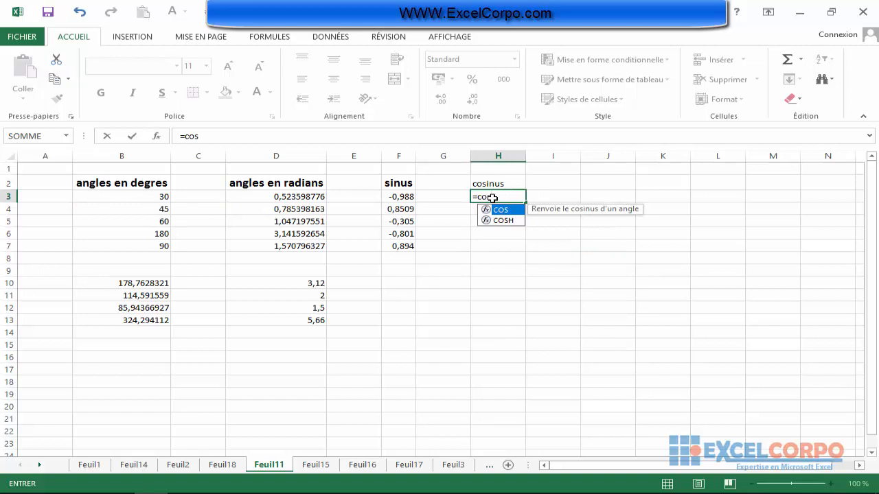
double_click(500, 211)
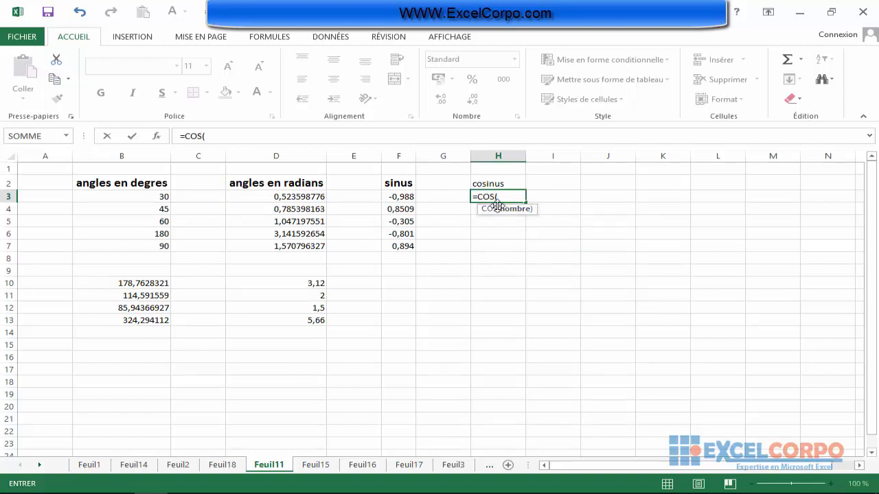
left_click(154, 197)
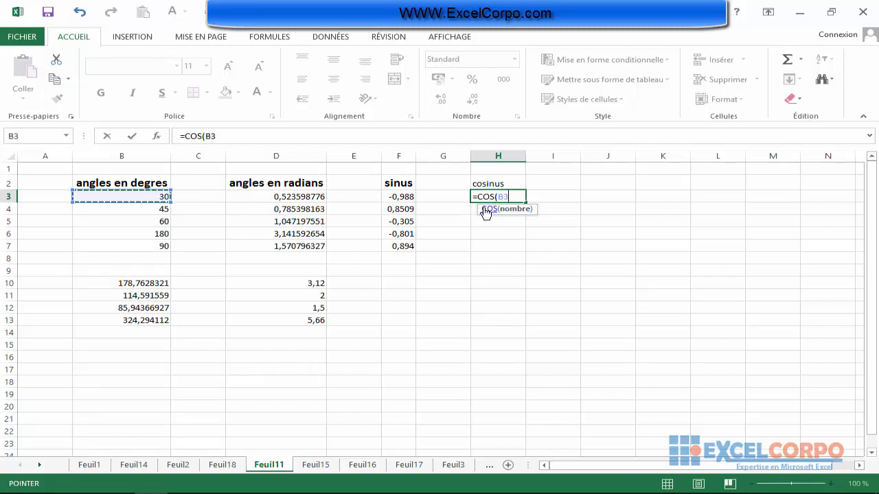
key("Return")
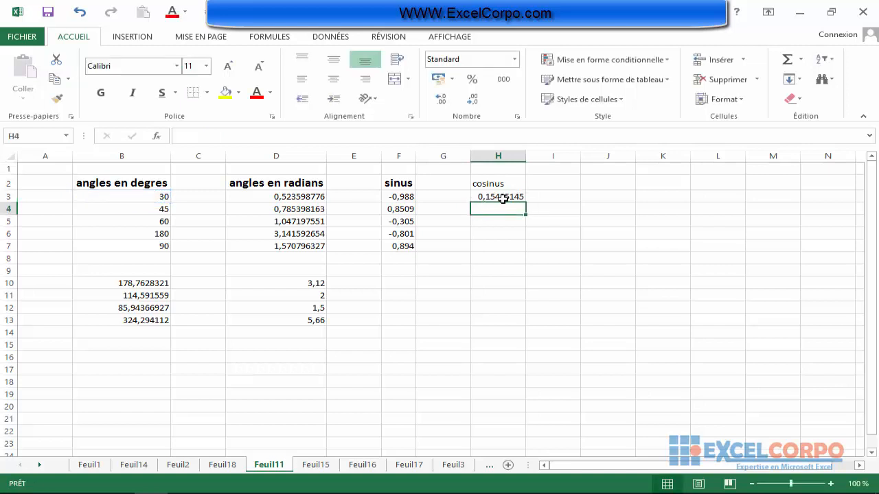
left_click(501, 198)
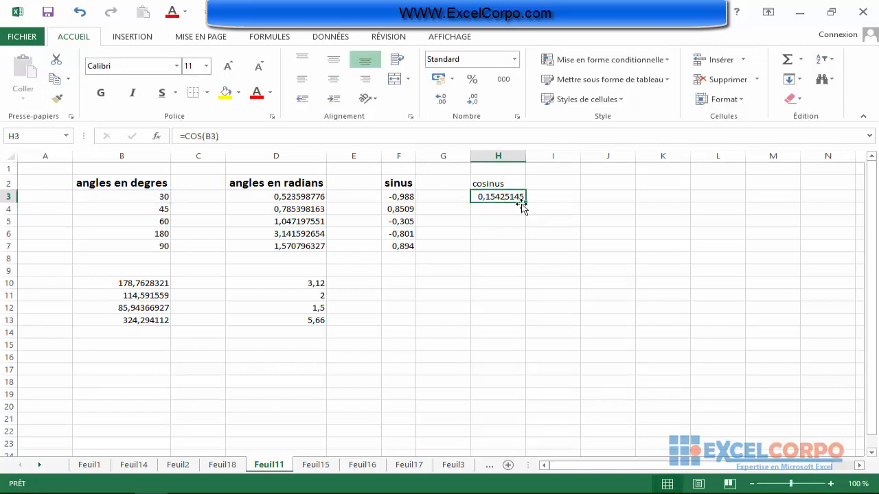
left_click_drag(525, 204, 528, 254)
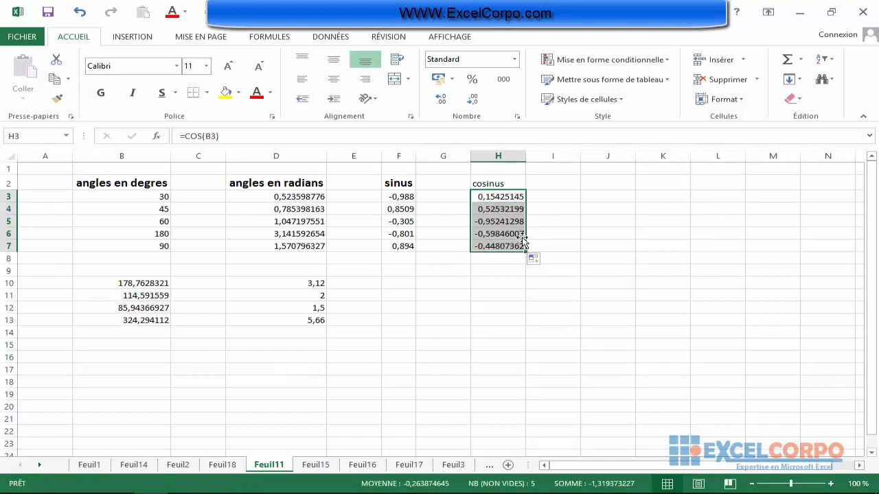